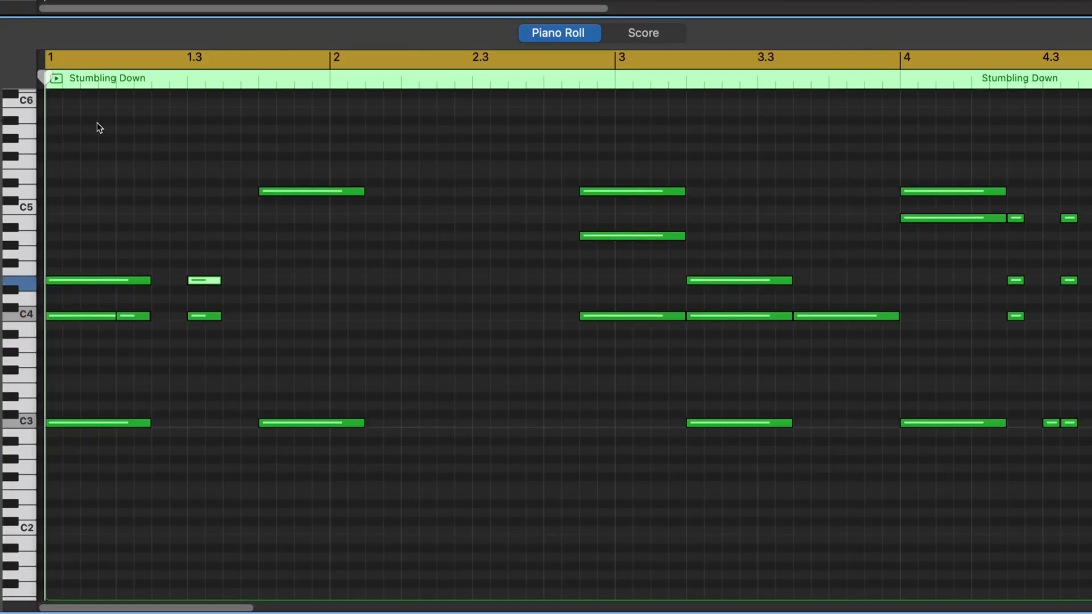
# - Delete the short overlapping C4 note in bar 1 of the piano roll and show the region as a score
pyautogui.press('Left')
pyautogui.press('Delete')
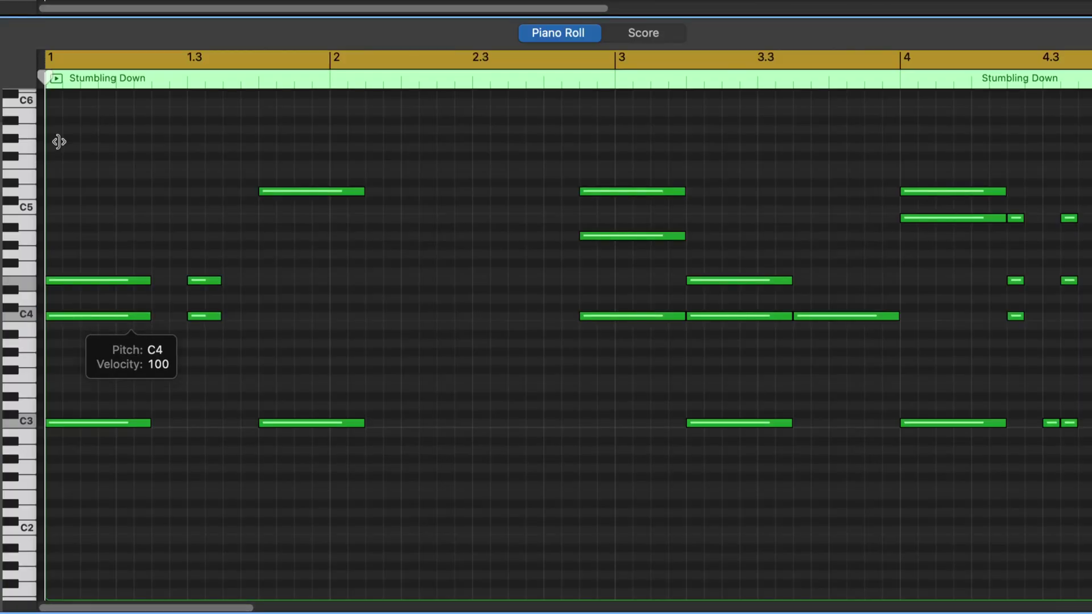
pyautogui.press('n')
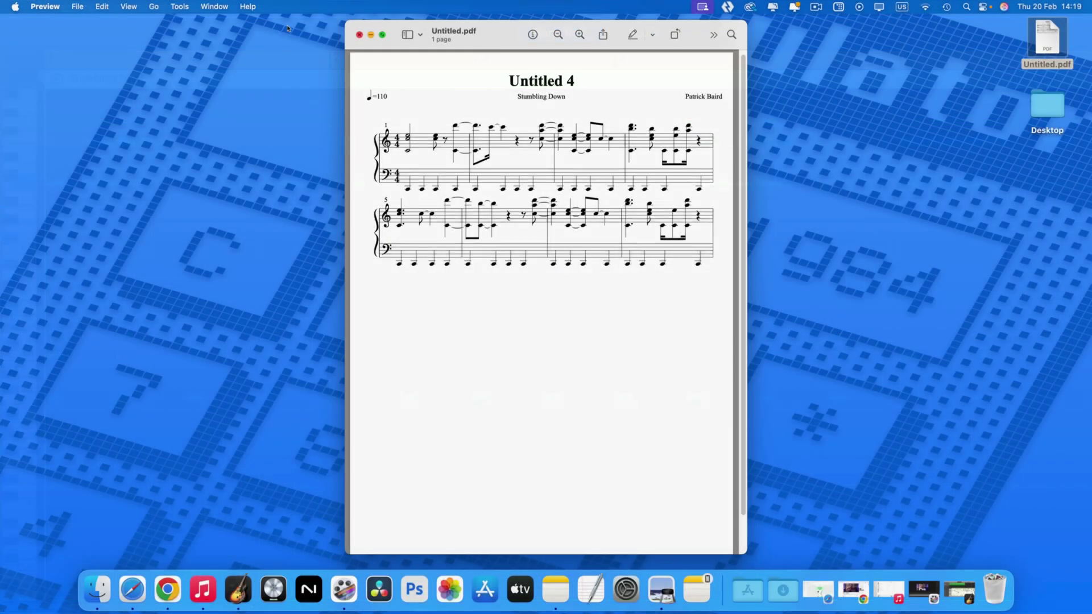
# - Switch to the GarageBand project, select the Stumbling Down region and show its editor
pyautogui.press('super+shift+f')
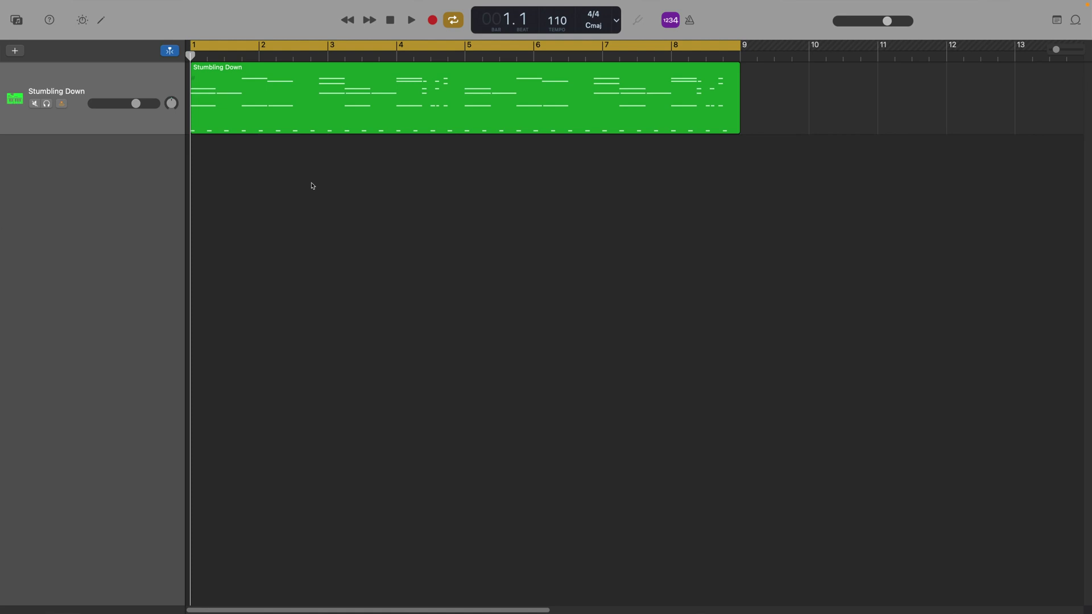
pyautogui.press('super+a')
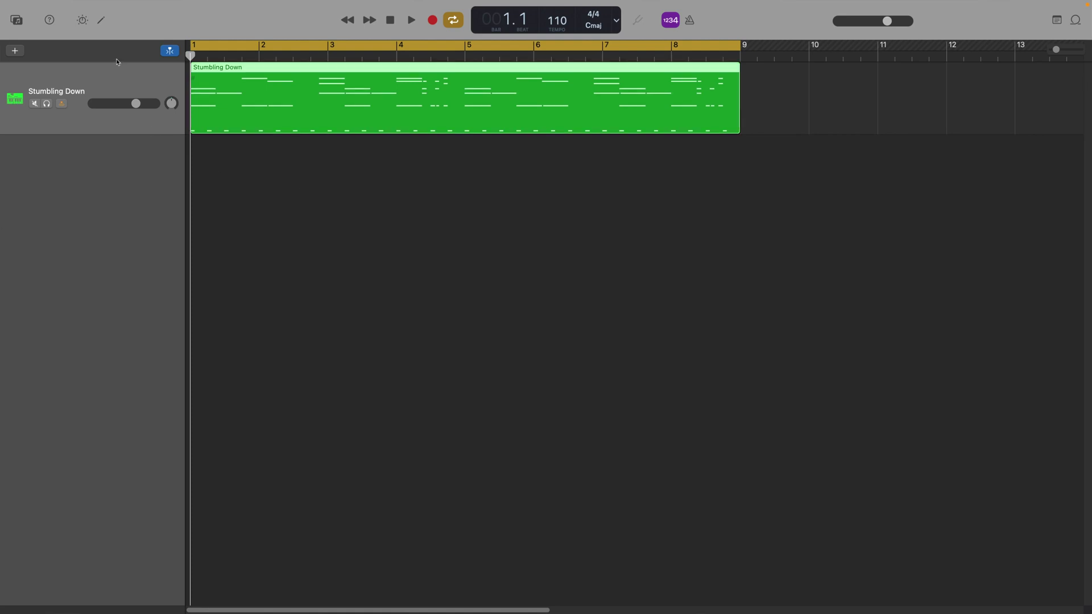
pyautogui.click(101, 20)
pyautogui.click(267, 7)
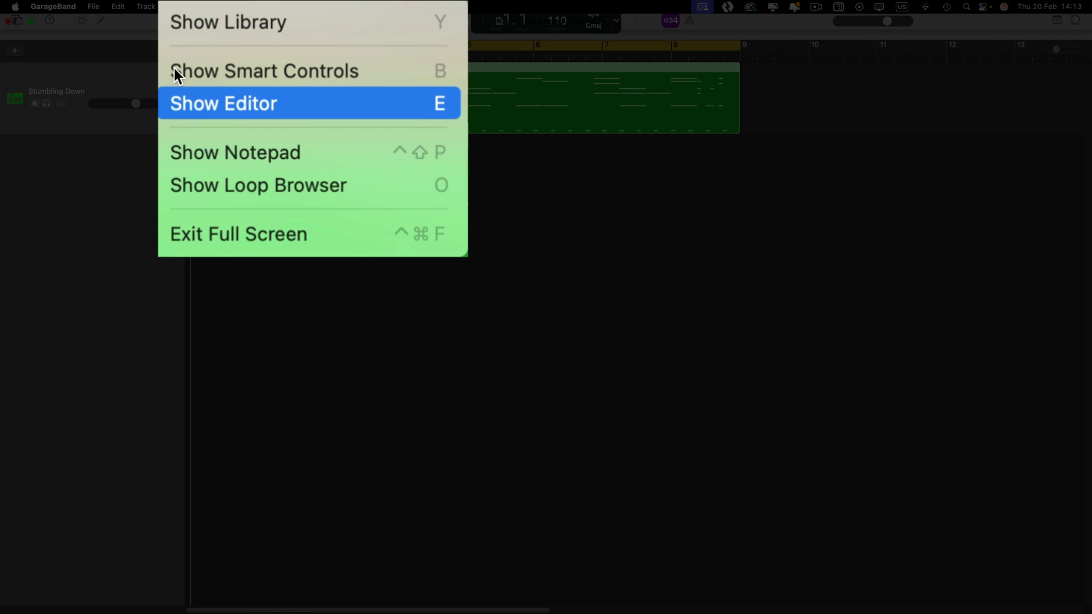
pyautogui.click(174, 103)
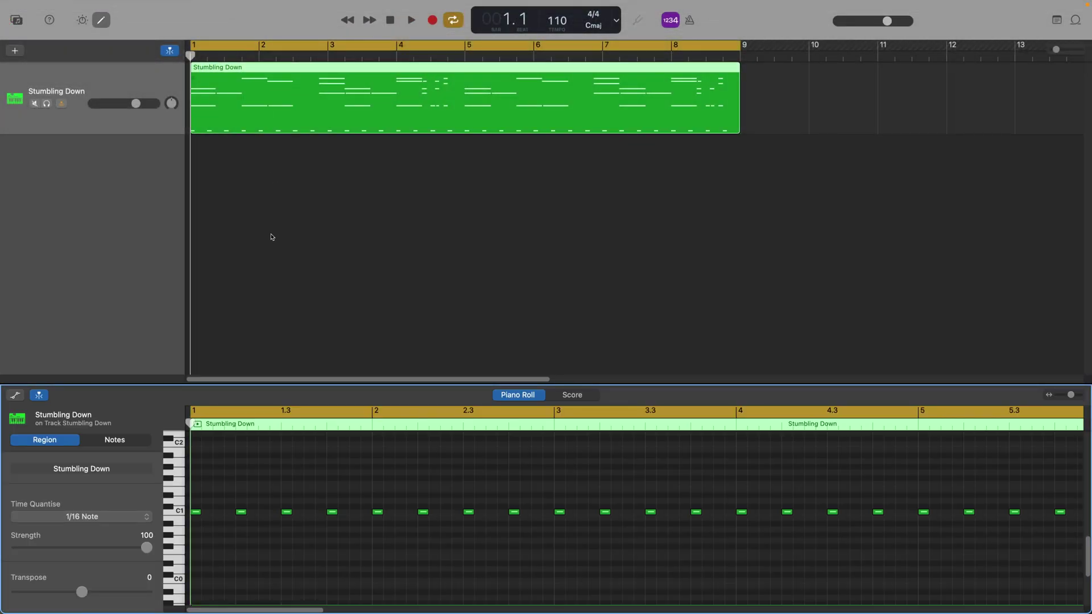
# - Close and reopen the editor pane several times, and display the Stumbling Down region as a score
pyautogui.press('e')
pyautogui.press('e')
pyautogui.press('e')
pyautogui.press('e')
pyautogui.press('e')
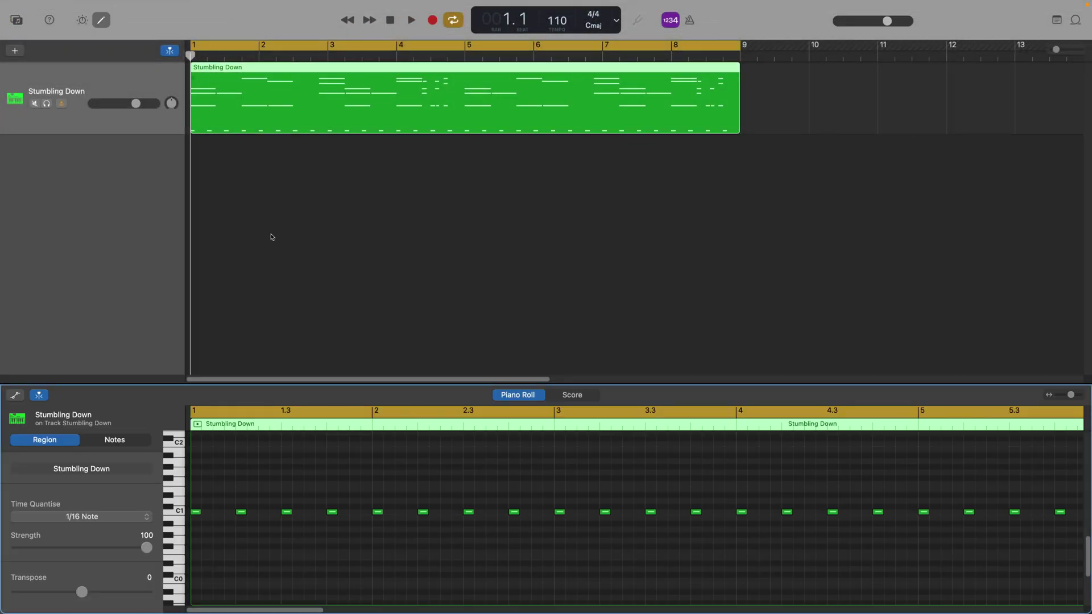
pyautogui.press('e')
pyautogui.press('e')
pyautogui.press('e')
pyautogui.press('e')
pyautogui.press('e')
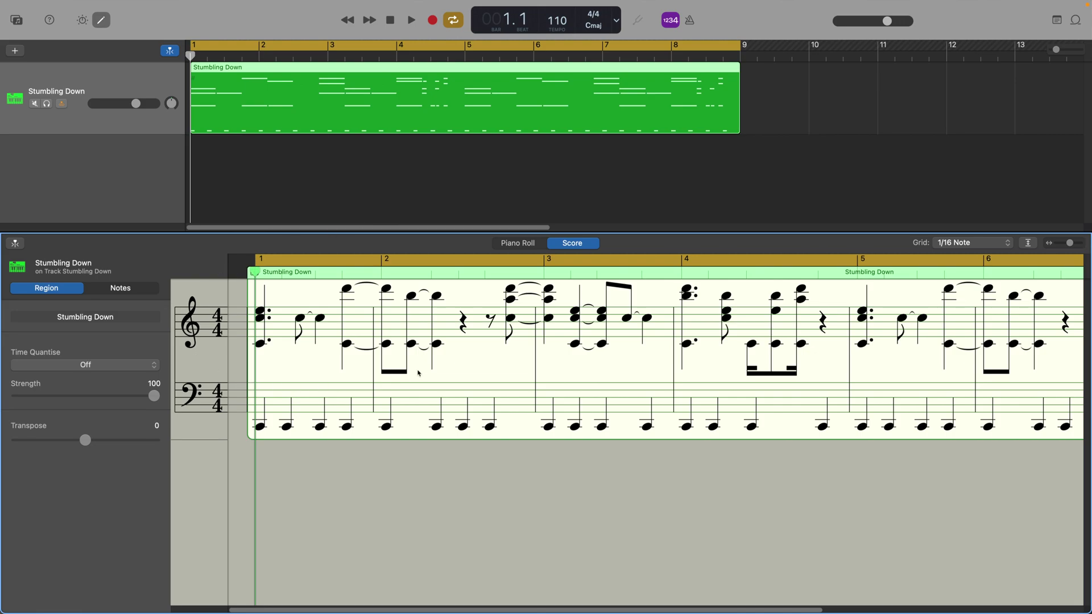
# - Play the region to follow its notes in the score and stop the playback
pyautogui.press('space')
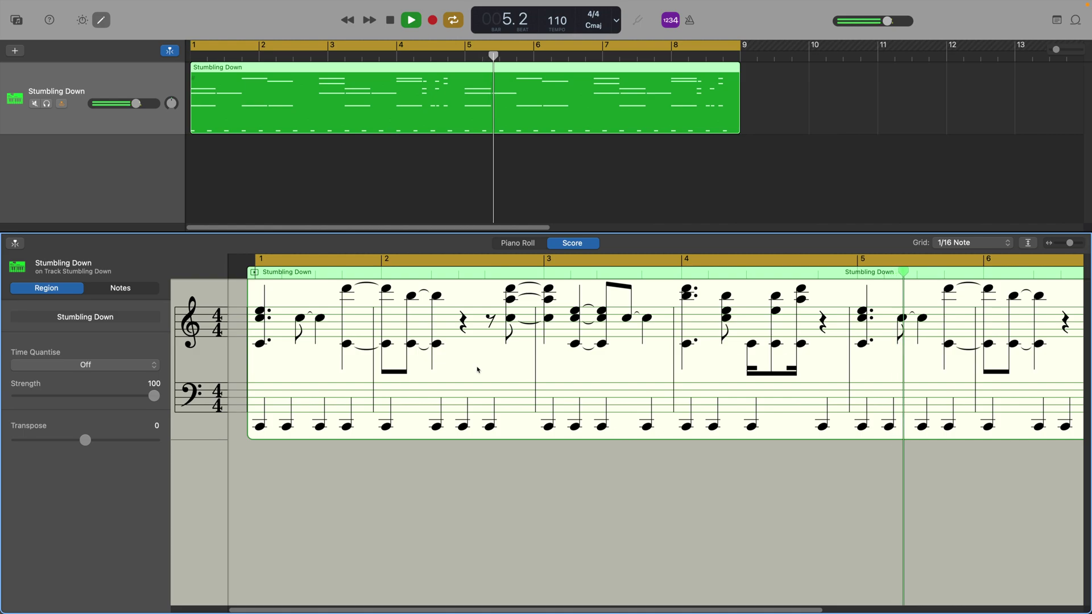
pyautogui.press('space')
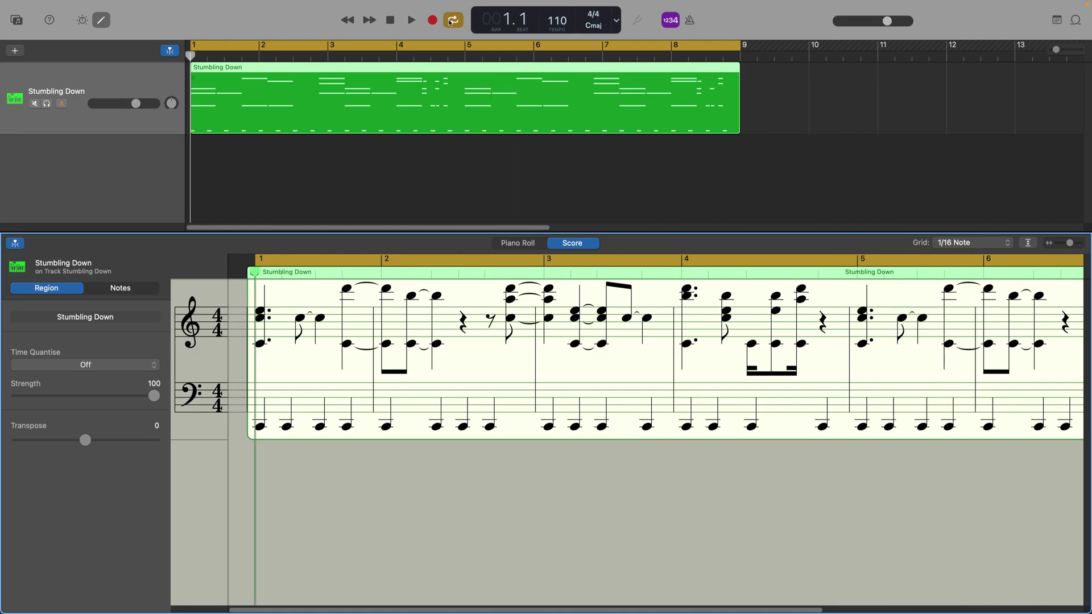
# - Change the project key signature from the available major keys to A major and play the region
pyautogui.click(593, 25)
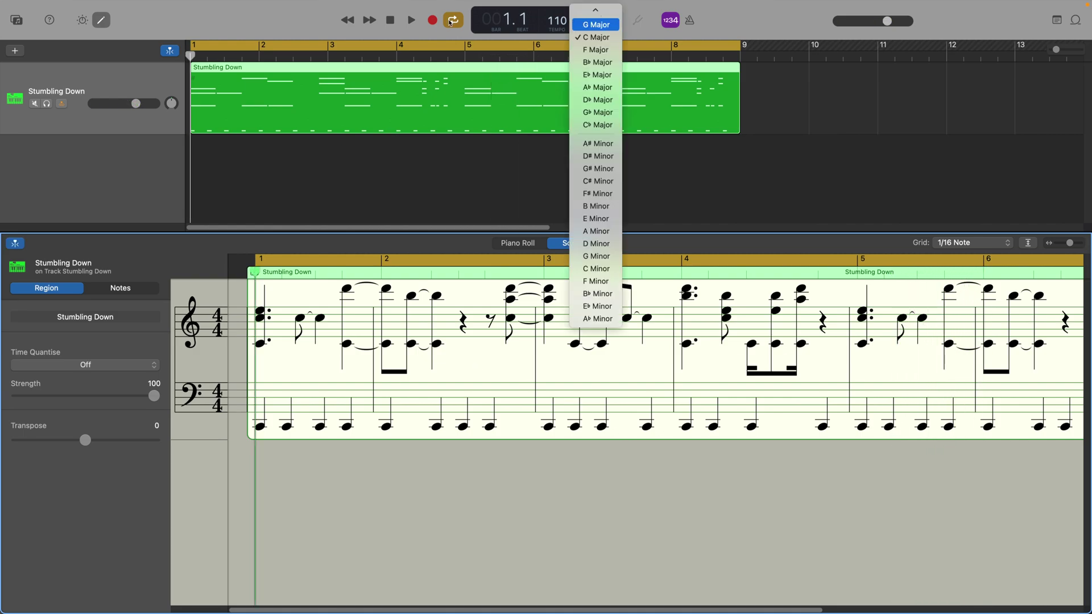
pyautogui.press('Down')
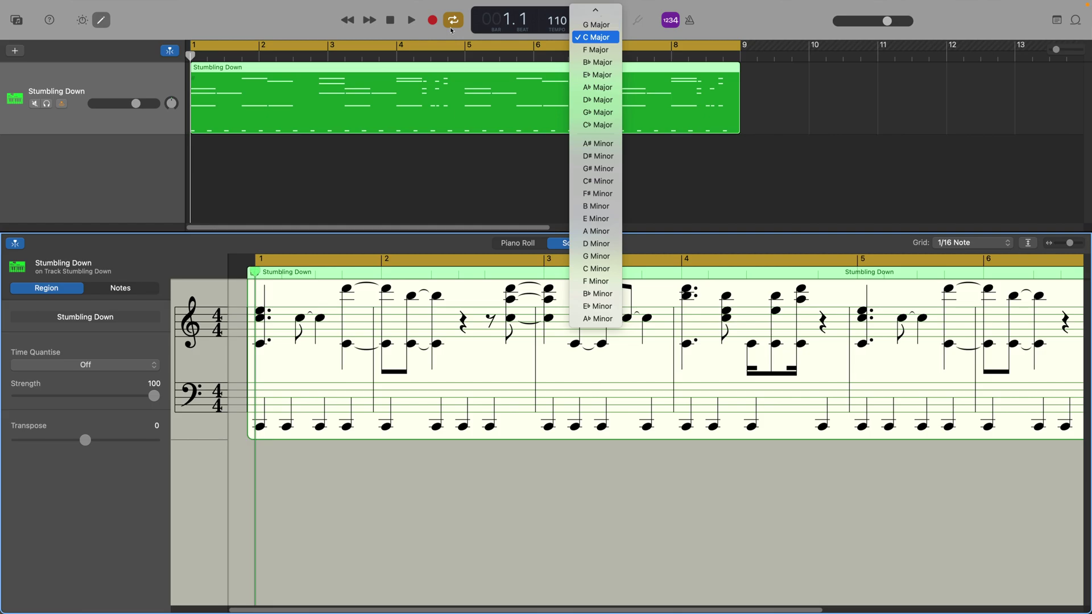
pyautogui.scroll(3, 596, 37)
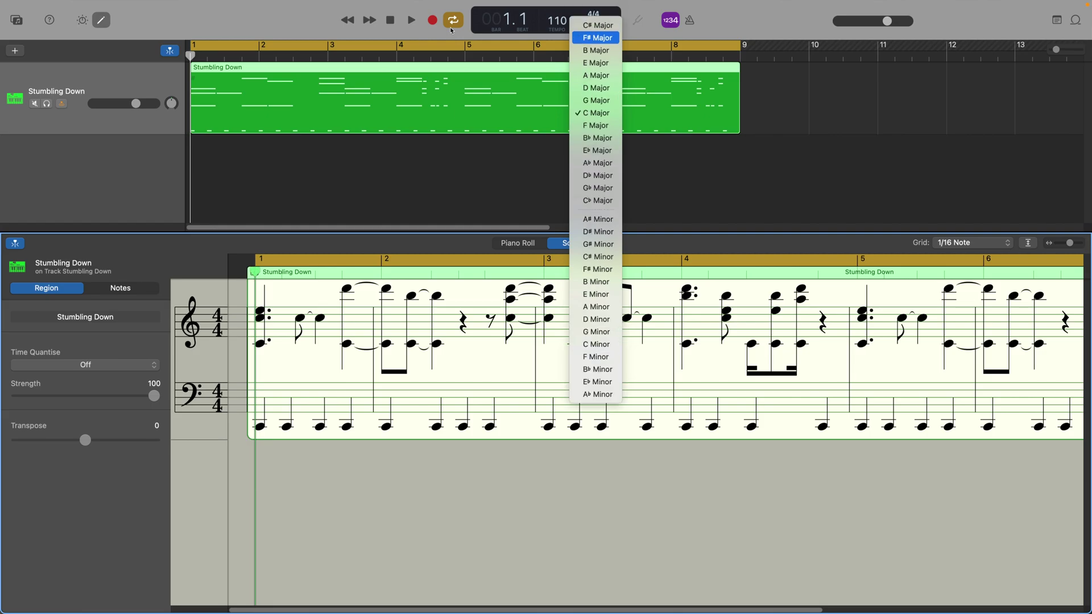
pyautogui.press('Return')
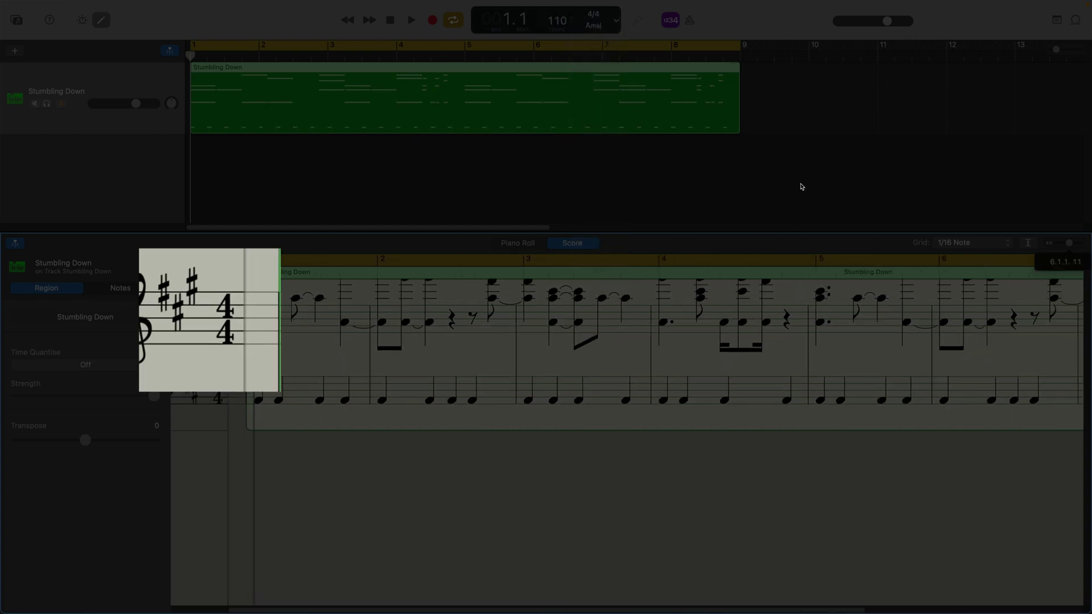
pyautogui.press('space')
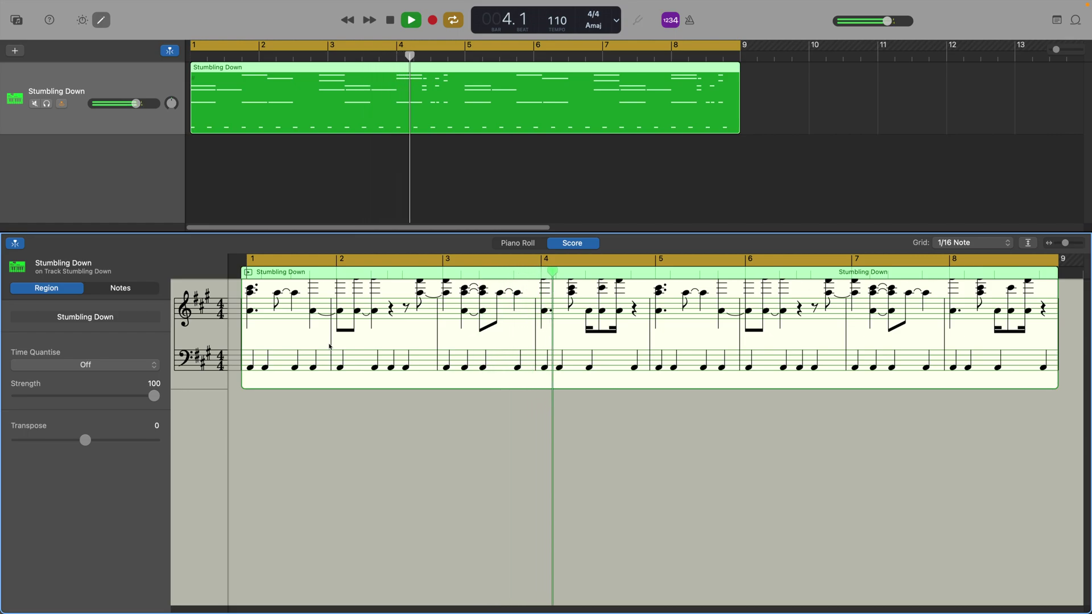
# - Change the project time signature to 5/4 and play the region
pyautogui.click(592, 14)
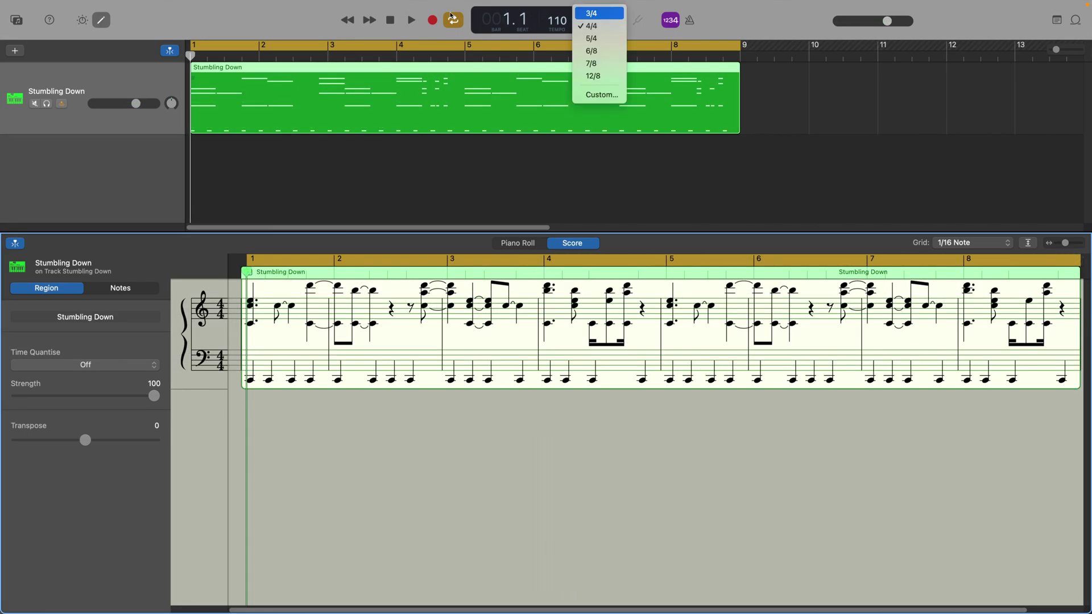
pyautogui.press('Down')
pyautogui.press('Down')
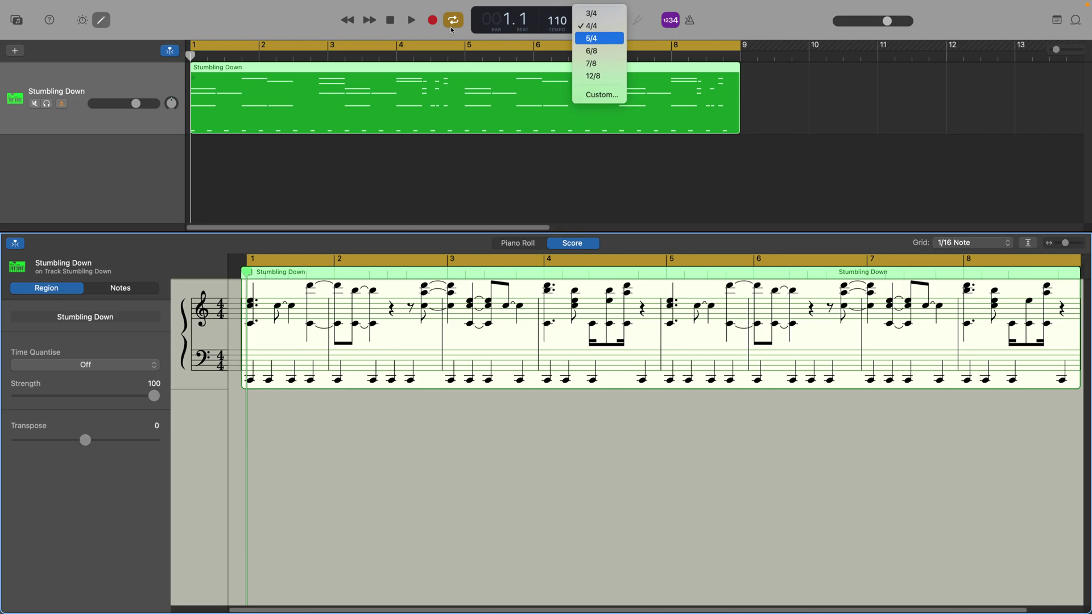
pyautogui.press('Return')
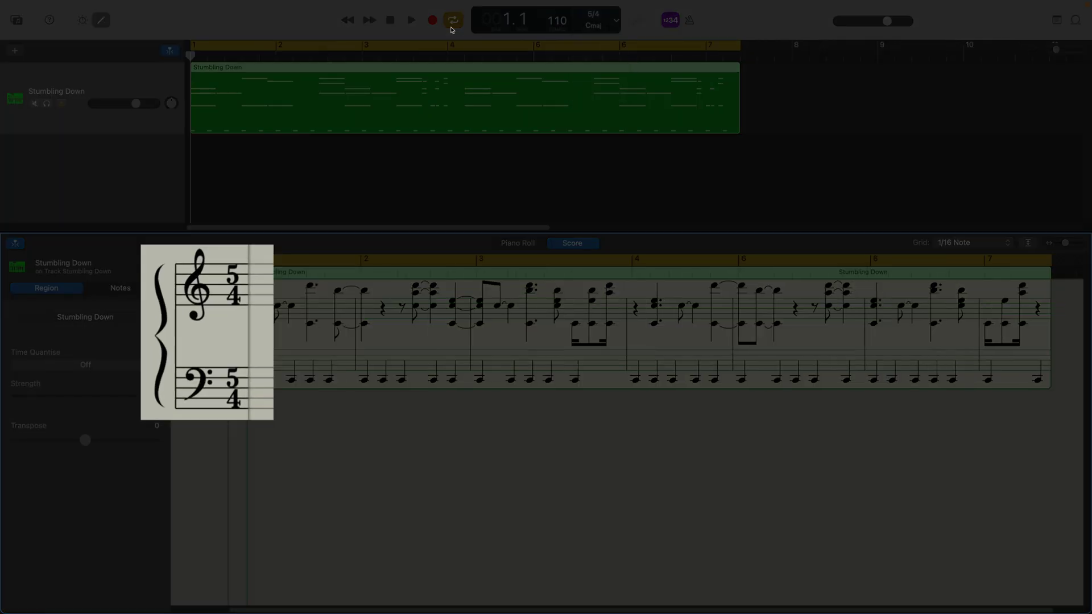
pyautogui.press('space')
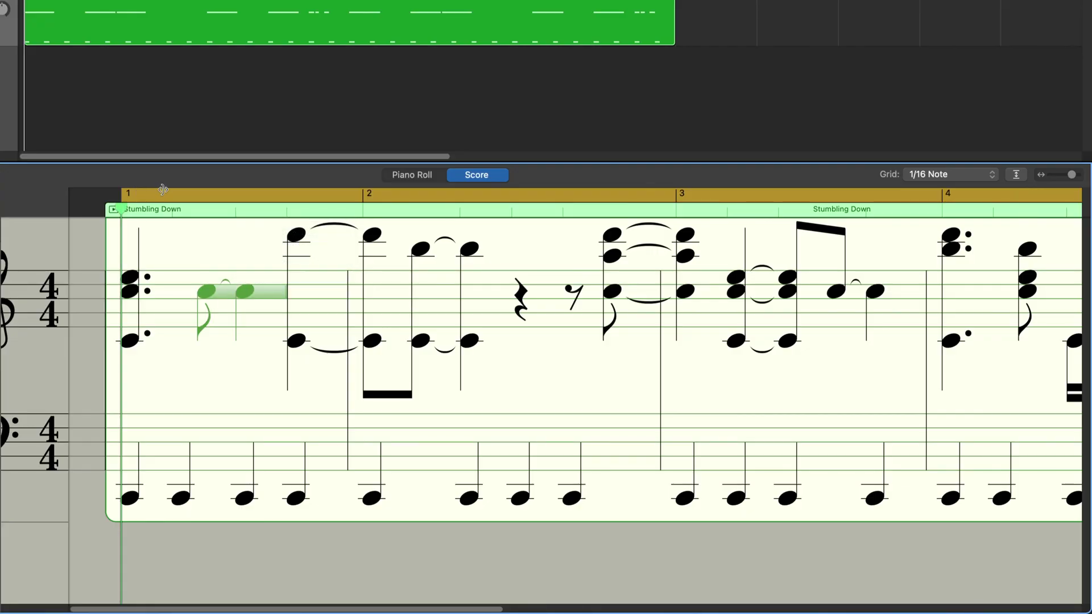
# - Shorten the tied C note in bar 1 of the score to an eighth note and play the region
pyautogui.moveTo(164, 190); pyautogui.dragTo(111, 200)
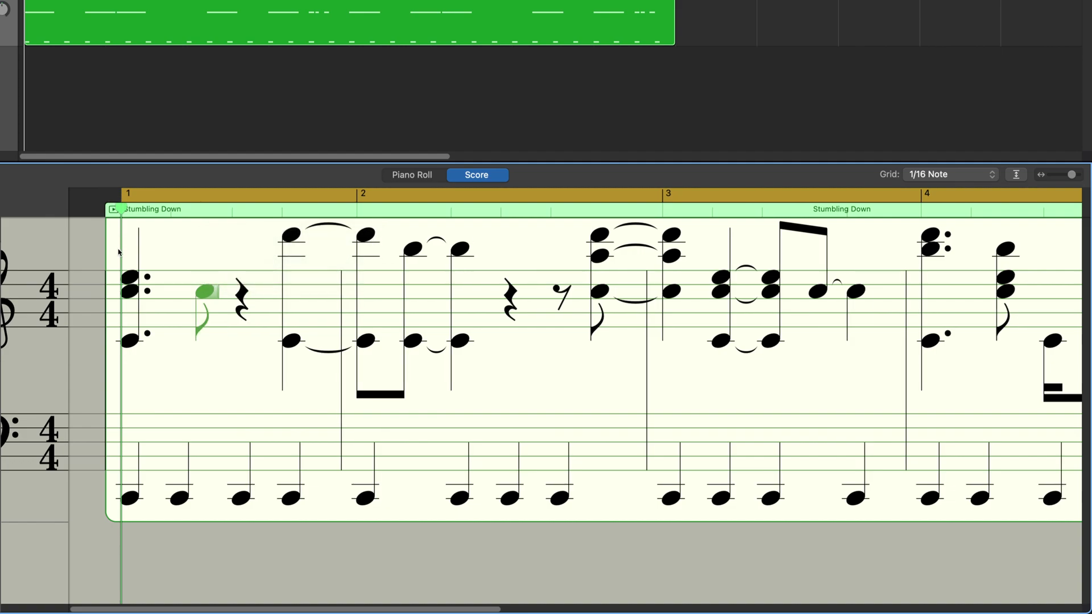
pyautogui.press('space')
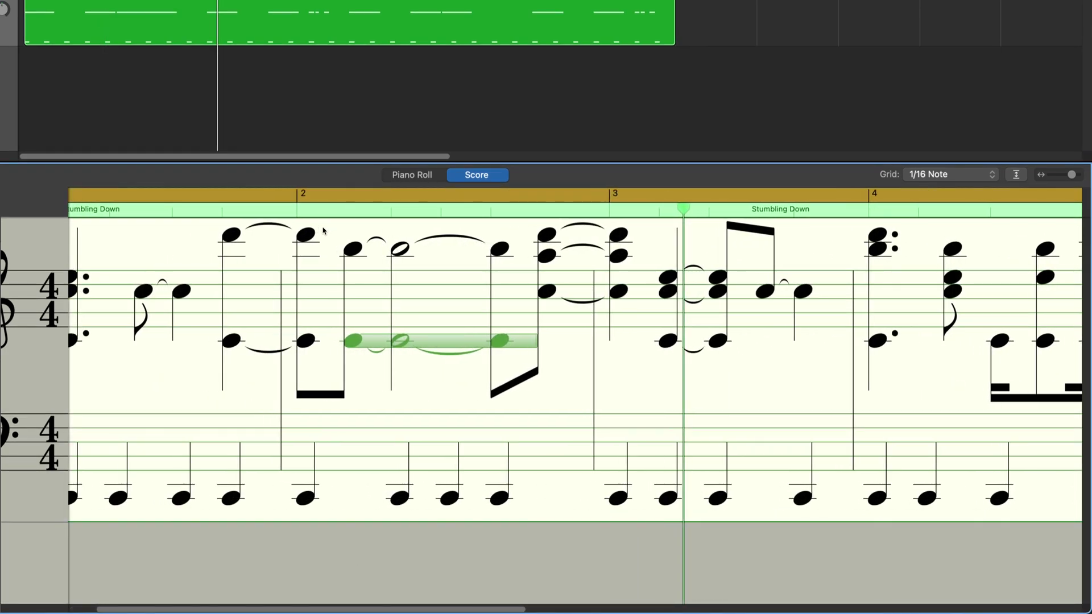
# - Delete the lower and upper long tied notes in bar 2 of the score and return the playhead to the start
pyautogui.press('Delete')
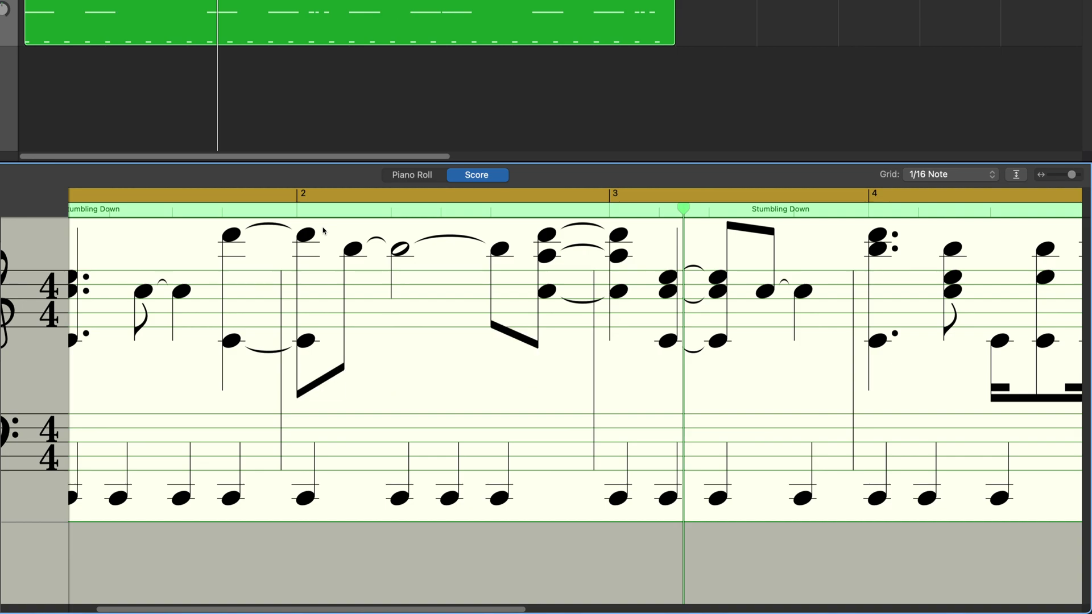
pyautogui.press('Right')
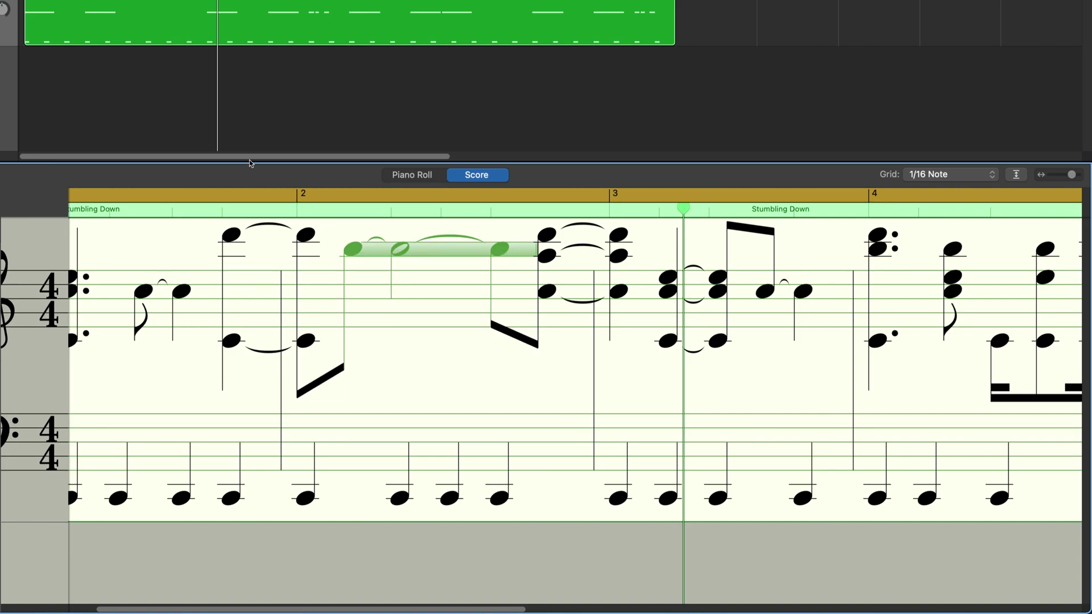
pyautogui.press('Delete')
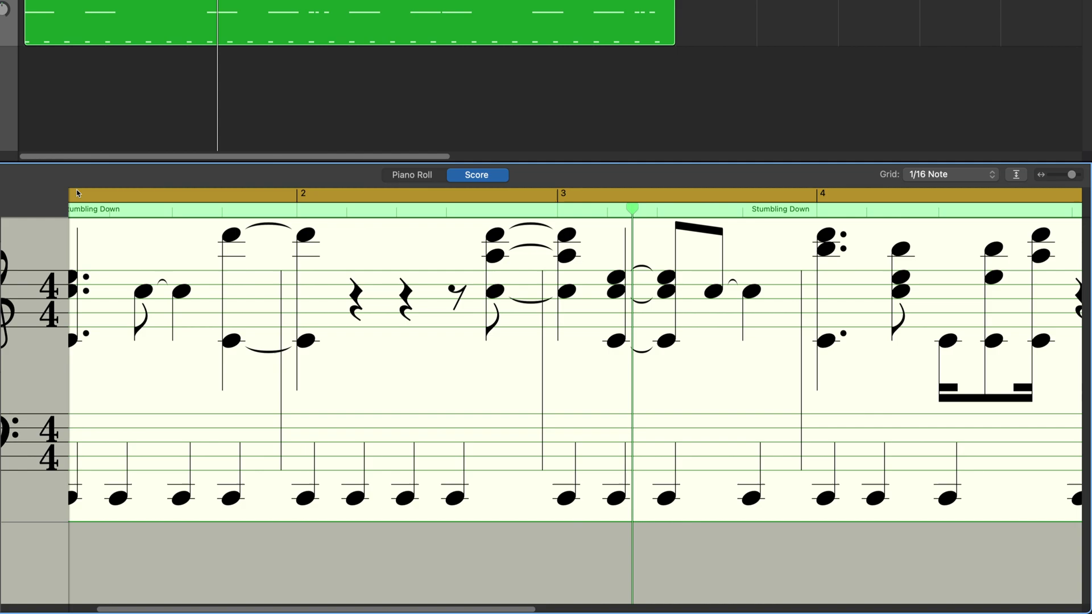
pyautogui.press('Return')
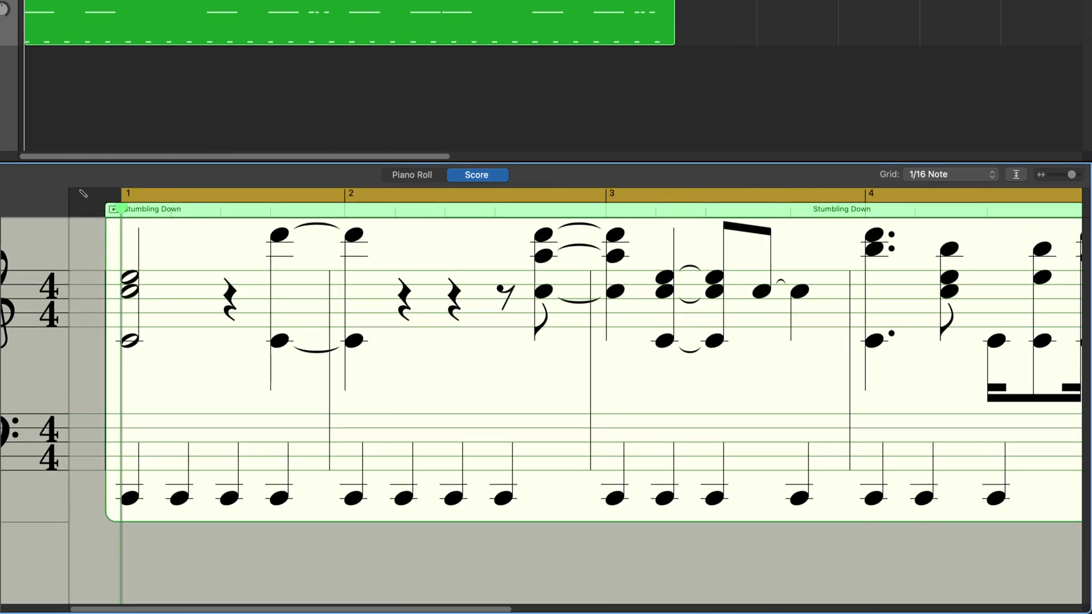
# - Insert an eighth-note C on beat 2 and an eighth-note C and E chord on beat 3 of bar 1
pyautogui.keyDown('super'); pyautogui.click(180, 298); pyautogui.keyUp('super')
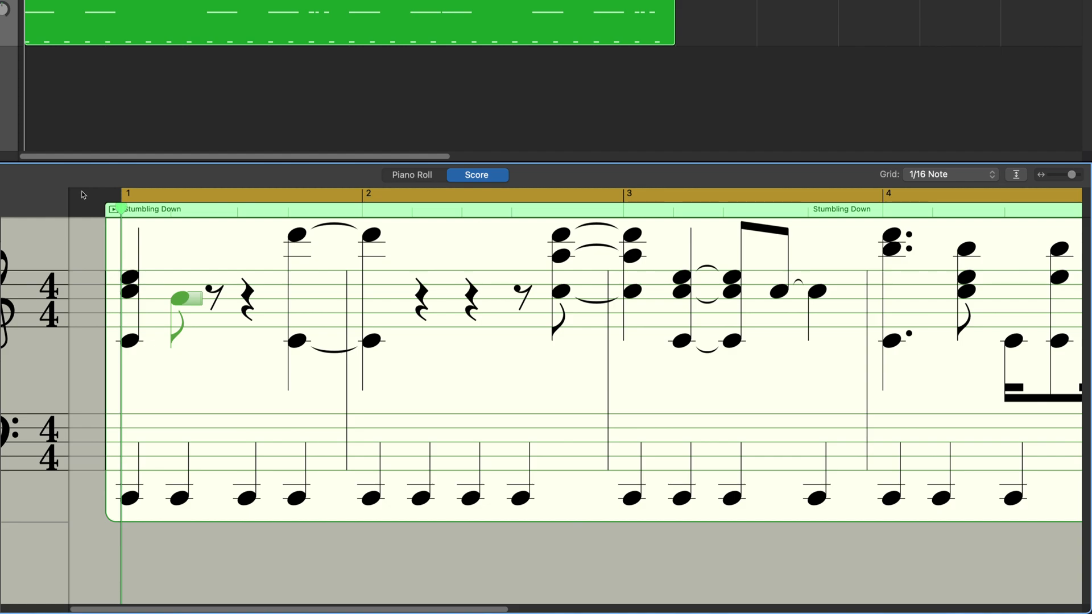
pyautogui.moveTo(179, 298); pyautogui.dragTo(180, 291)
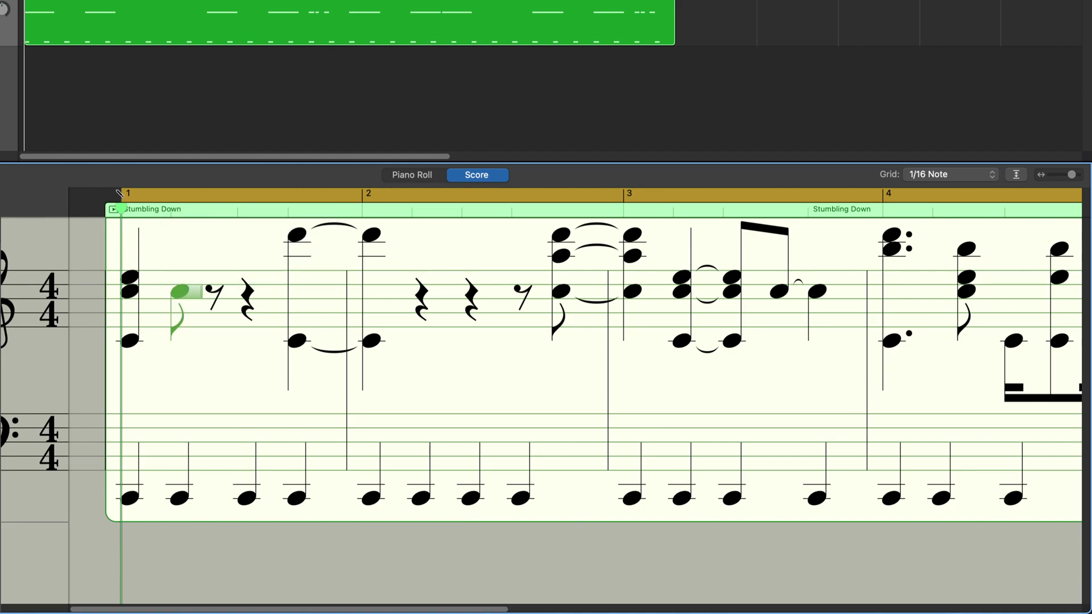
pyautogui.press('super+v')
pyautogui.hotkey('alt', 'Up')
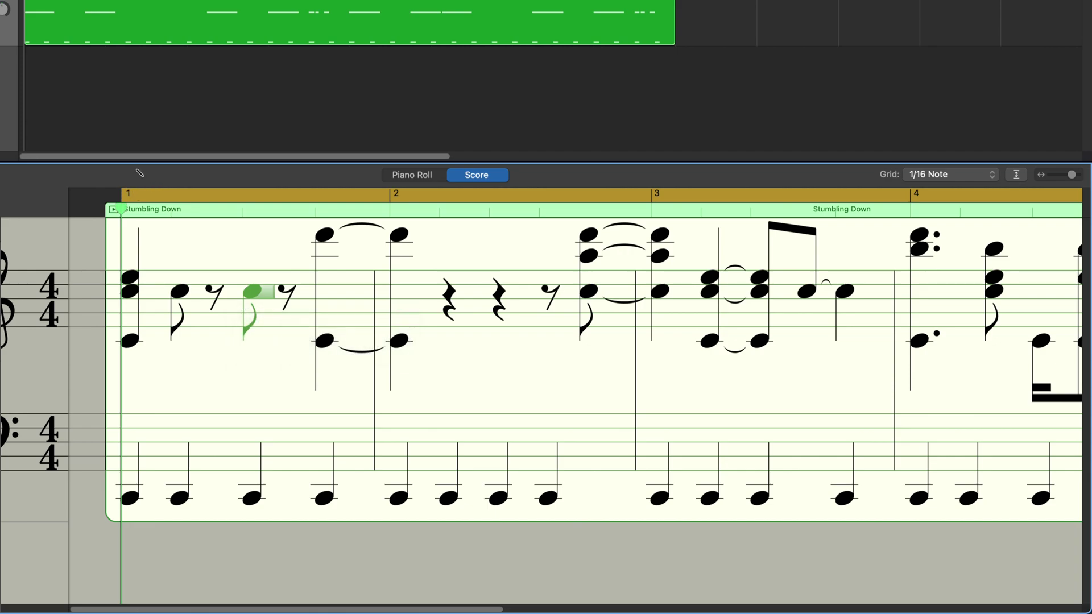
pyautogui.keyDown('super'); pyautogui.click(252, 270); pyautogui.keyUp('super')
pyautogui.hotkey('alt', 'Down')
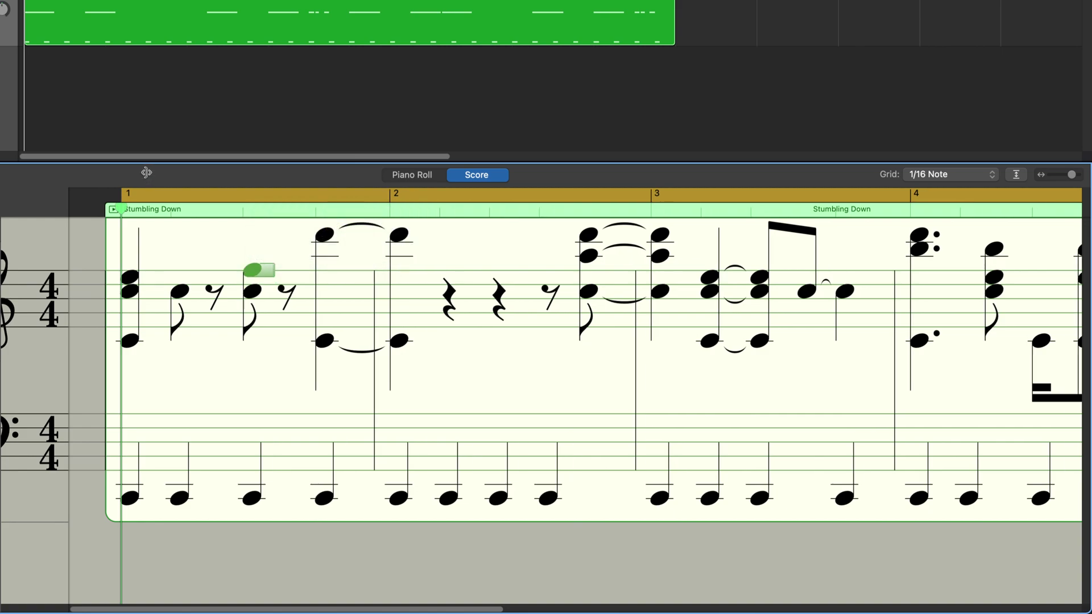
# - Remove the overlapping C4 note on beat 2 of bar 1 in the piano roll and show the score
pyautogui.press('space')
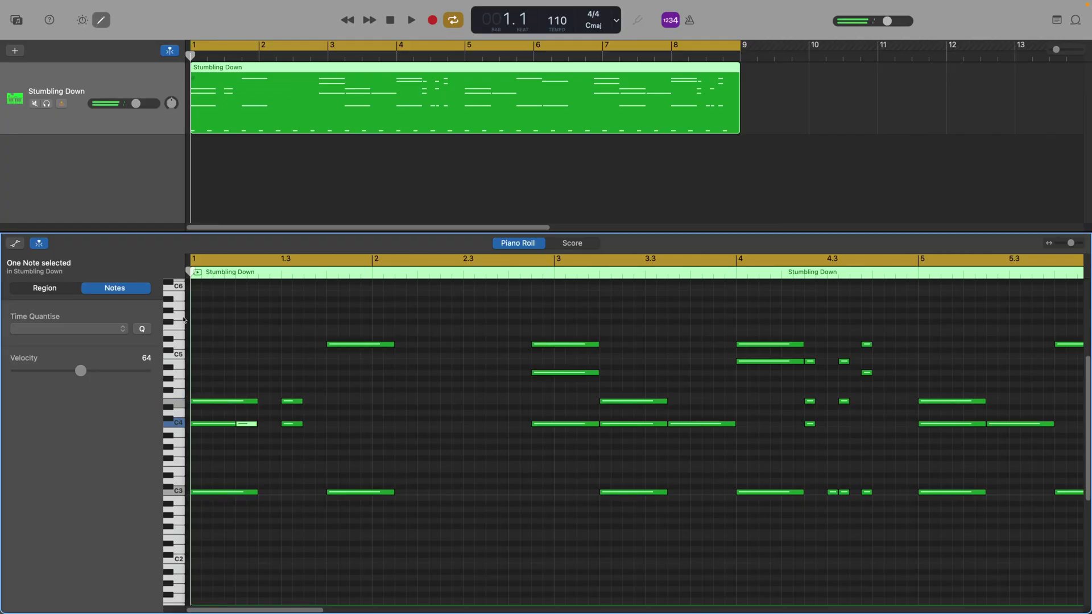
pyautogui.press('super+z')
pyautogui.press('n')
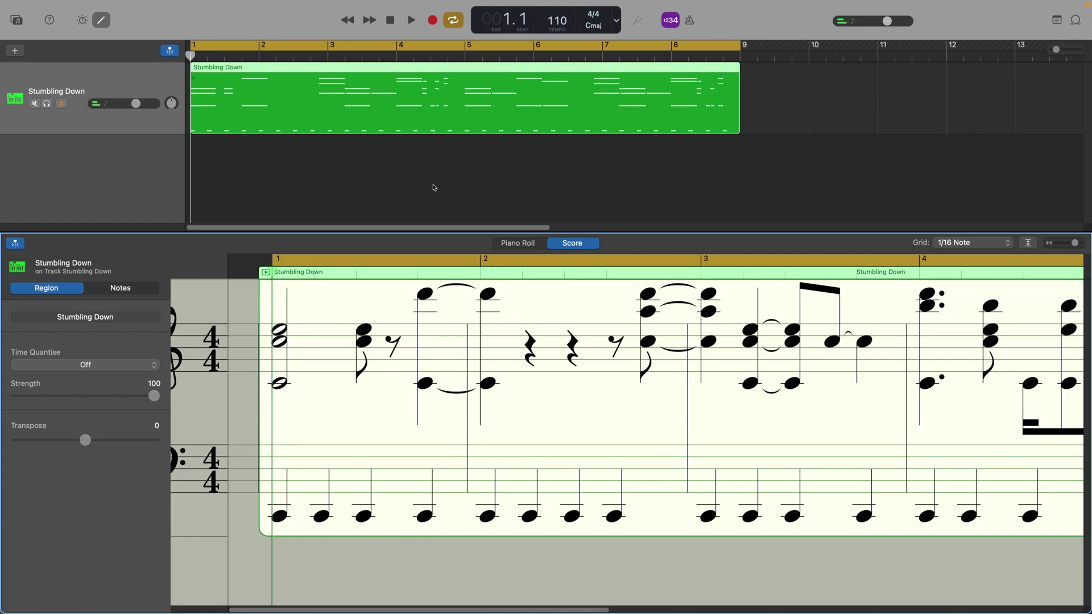
# - Compare the region's notes in the piano roll with the score, ending in the score view
pyautogui.hscroll(-1, 381, 246)
pyautogui.press('p')
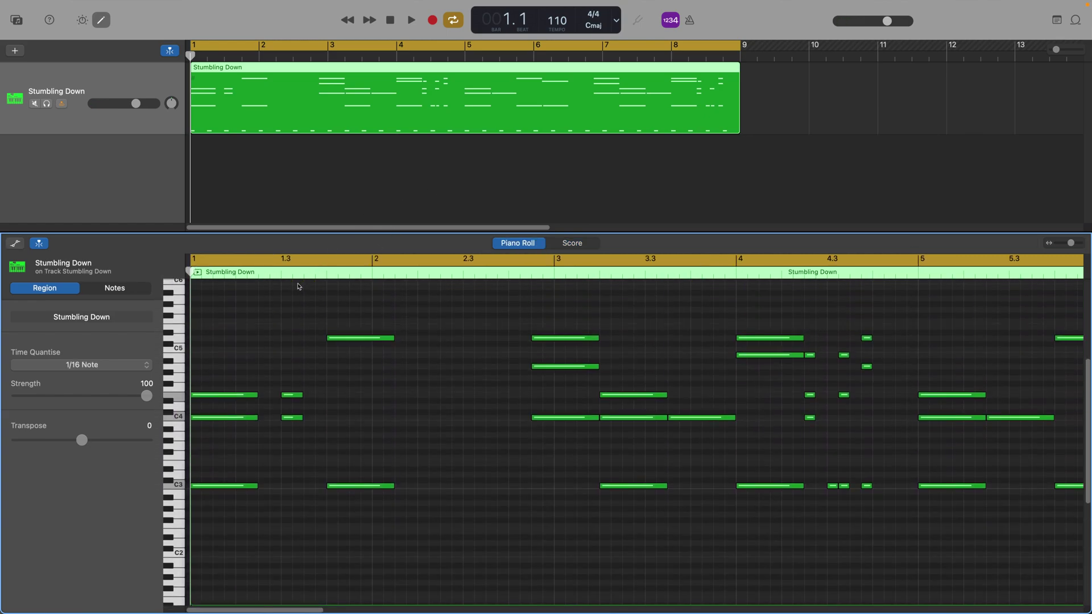
pyautogui.press('n')
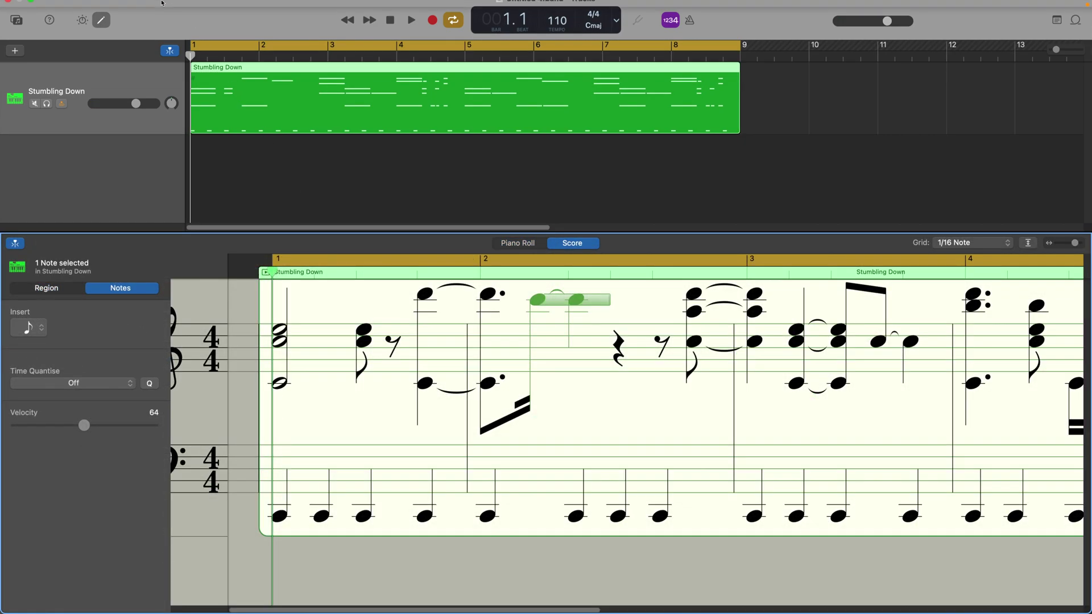
# - Set the score's page setup to A4 paper, keeping any printer, portrait orientation and 100% scaling
pyautogui.moveTo(163, 4)
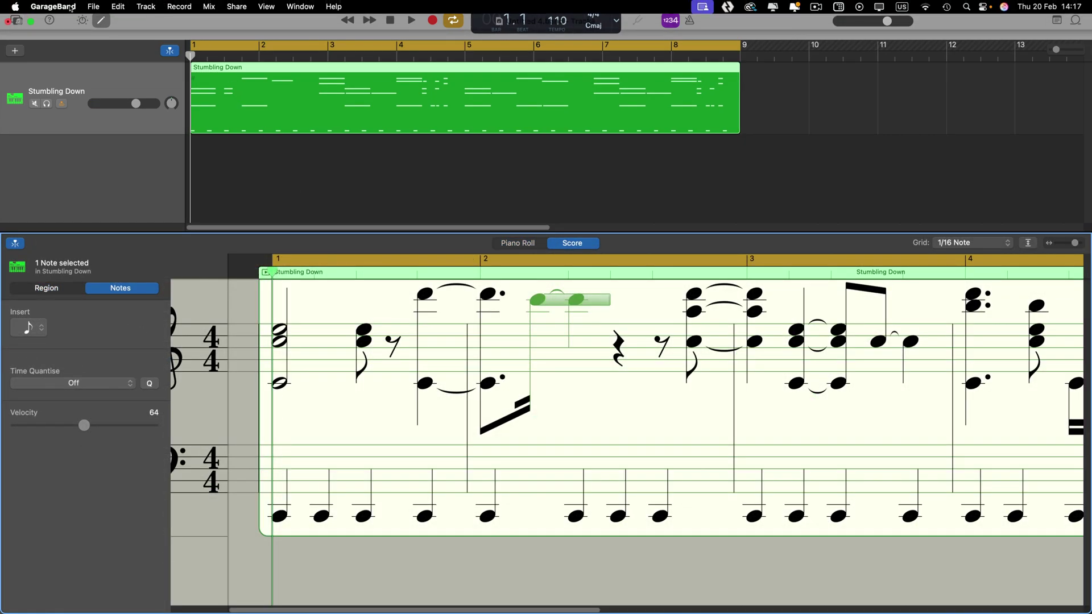
pyautogui.click(93, 6)
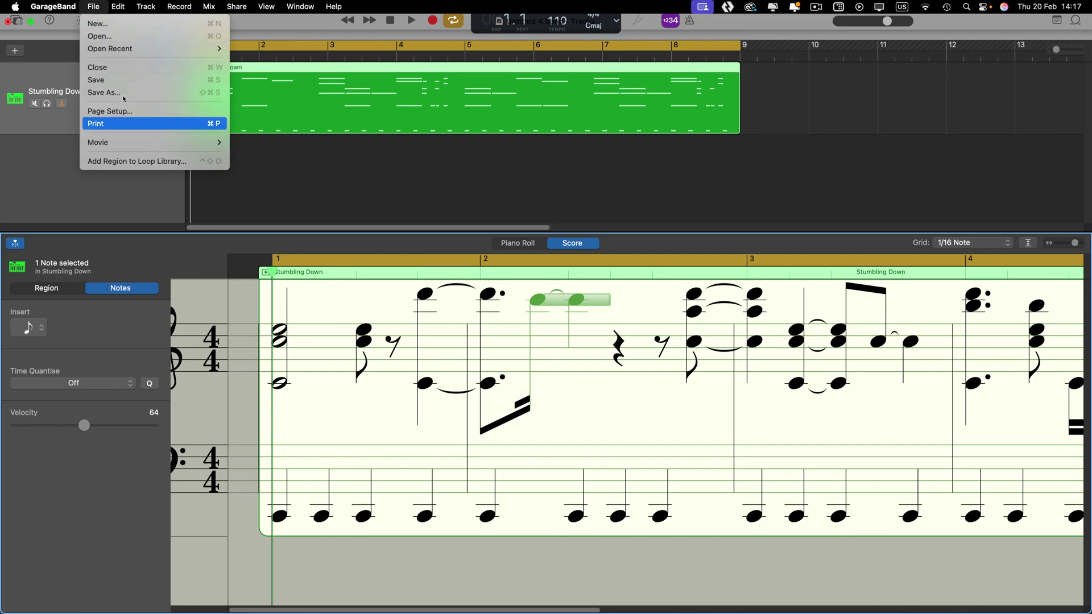
pyautogui.click(123, 111)
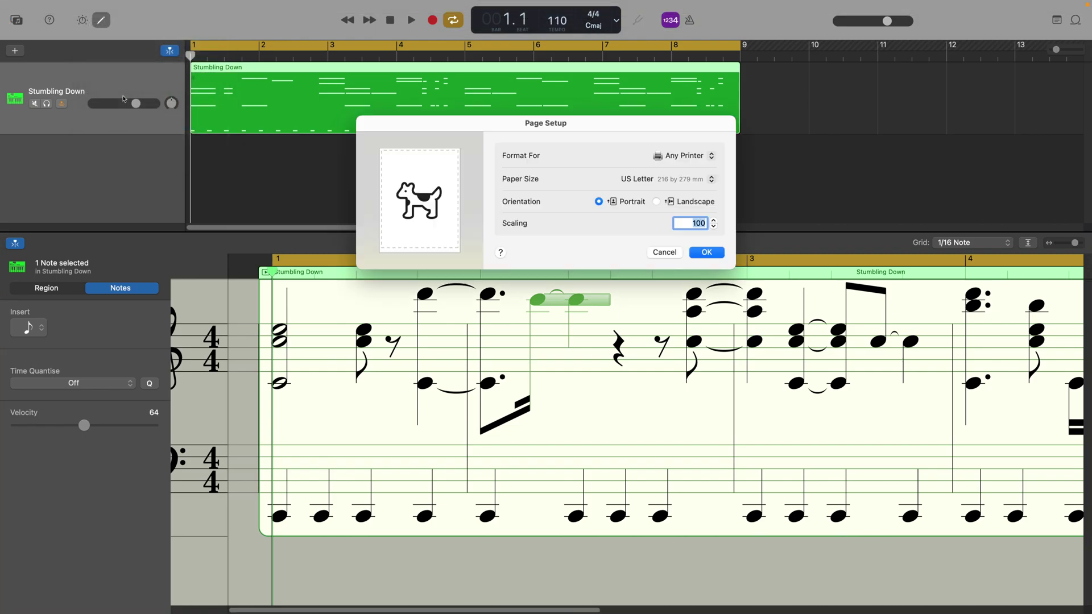
pyautogui.click(685, 155)
pyautogui.click(685, 155)
pyautogui.click(665, 179)
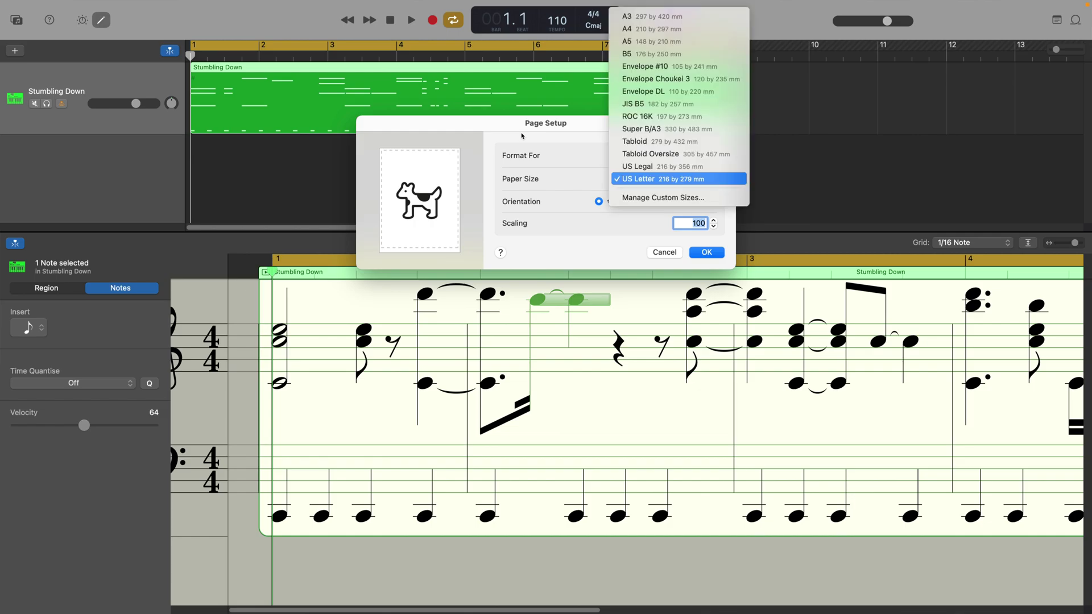
pyautogui.click(631, 28)
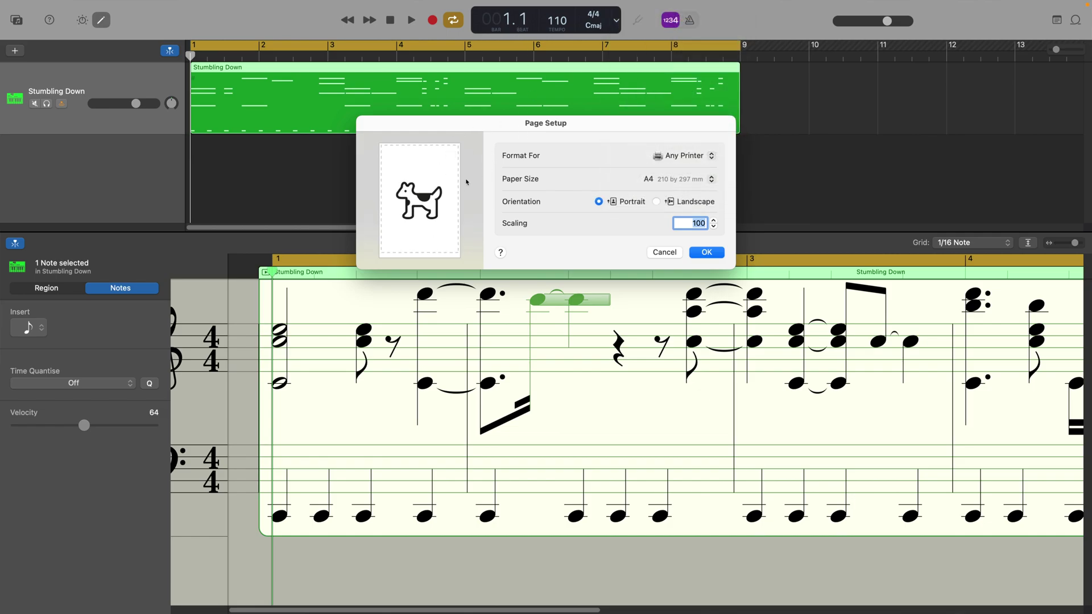
pyautogui.press('Return')
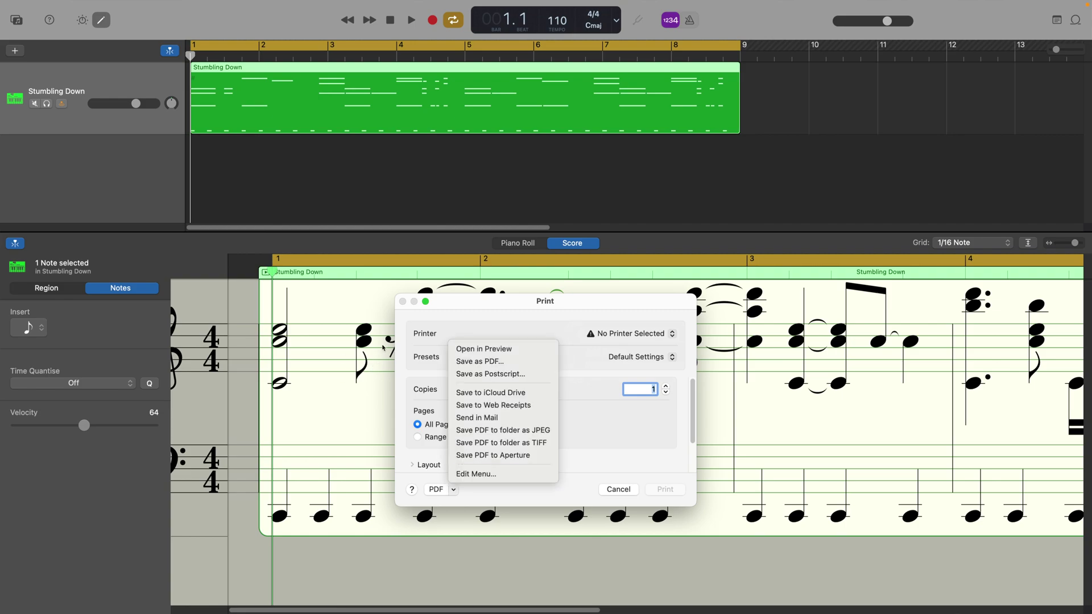
# - Save the score as a PDF file named Untitled on the desktop instead of printing it on paper
pyautogui.press('Up')
pyautogui.press('Up')
pyautogui.press('Up')
pyautogui.press('Up')
pyautogui.press('Up')
pyautogui.press('Up')
pyautogui.press('Up')
pyautogui.press('Up')
pyautogui.press('Up')
pyautogui.press('Up')
pyautogui.press('Up')
pyautogui.press('Up')
pyautogui.press('Up')
pyautogui.press('Up')
pyautogui.press('Up')
pyautogui.press('Up')
pyautogui.press('Up')
pyautogui.press('Up')
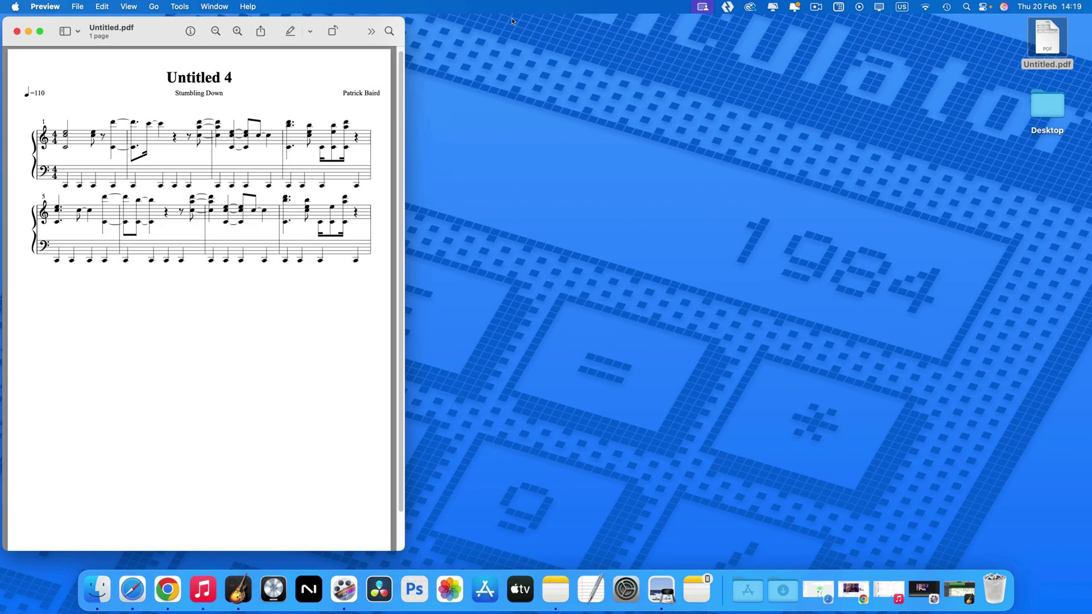
# - Examine the exported Untitled.pdf score in Preview as a full-screen slideshow
pyautogui.moveTo(117, 24); pyautogui.dragTo(373, 26)
pyautogui.press('super+shift+f')
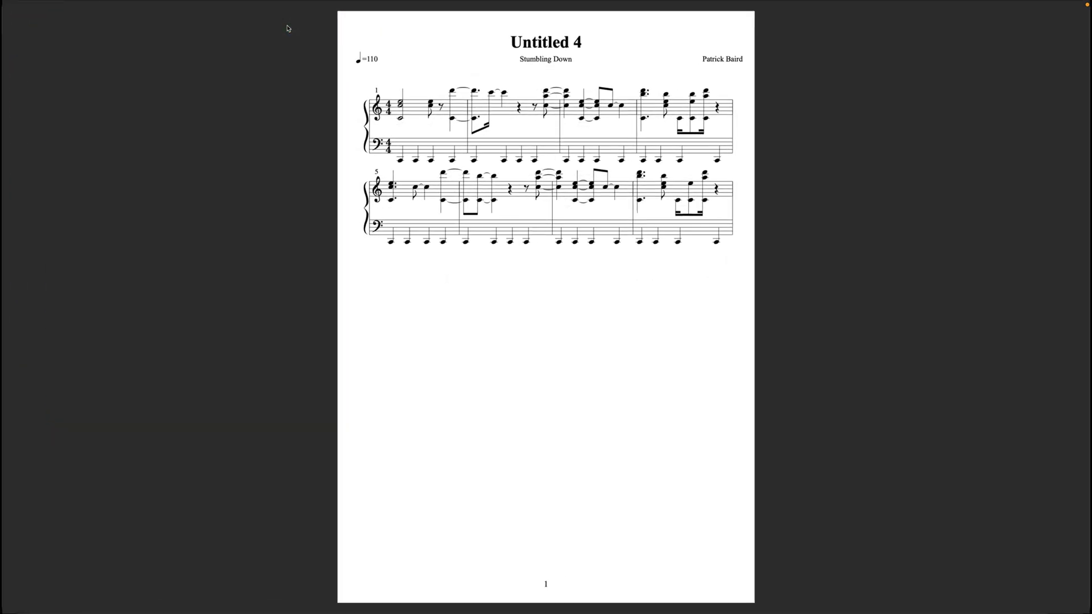